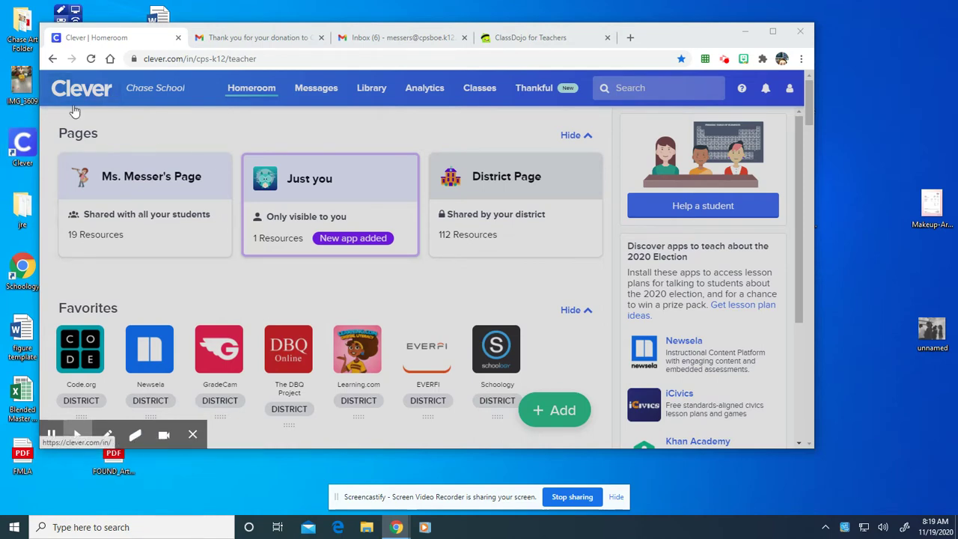
- Scroll the Clever Homeroom down to the Chase Elementary Page and its Google Drive tile
scroll(418, 358, down, 2)
scroll(418, 358, down, 5)
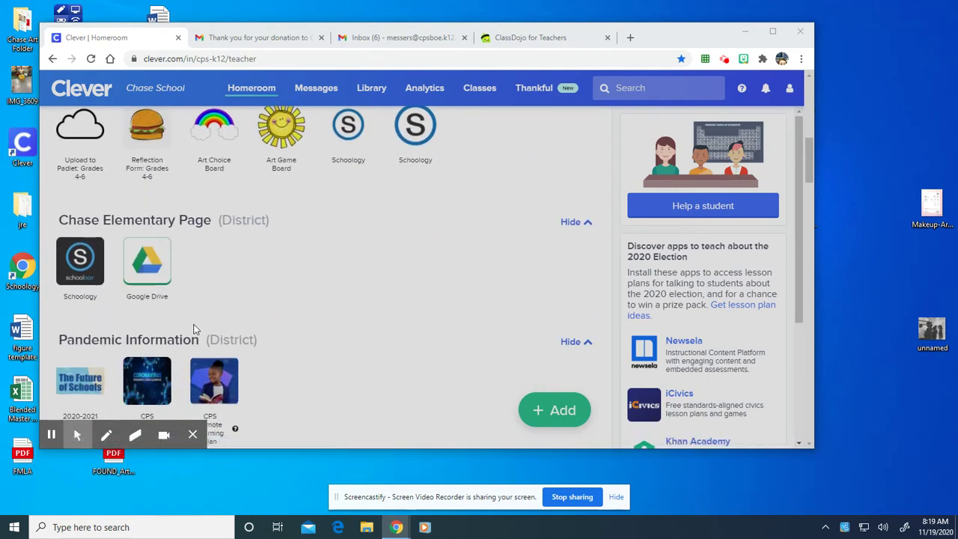
- Open Google Drive from the school resources and create a new Google Slides presentation
click(154, 262)
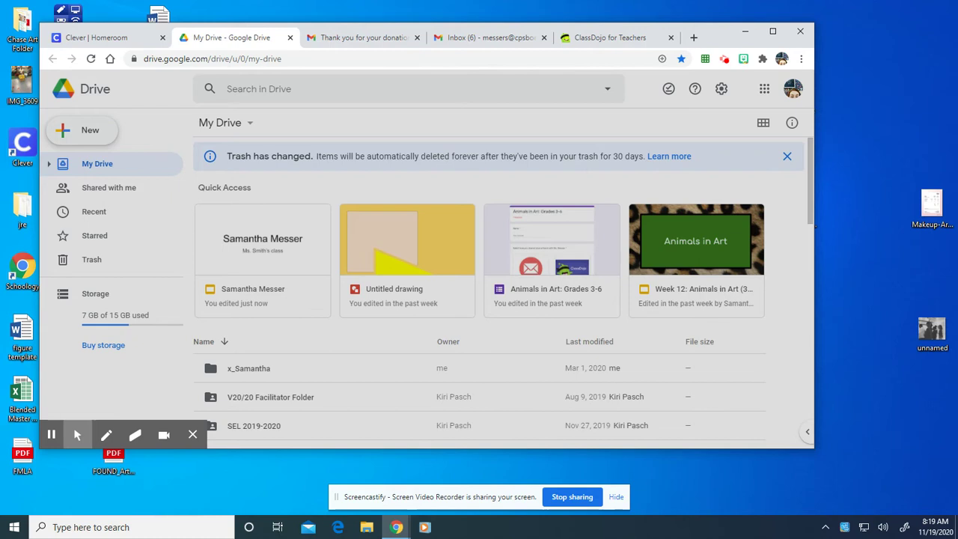
click(80, 139)
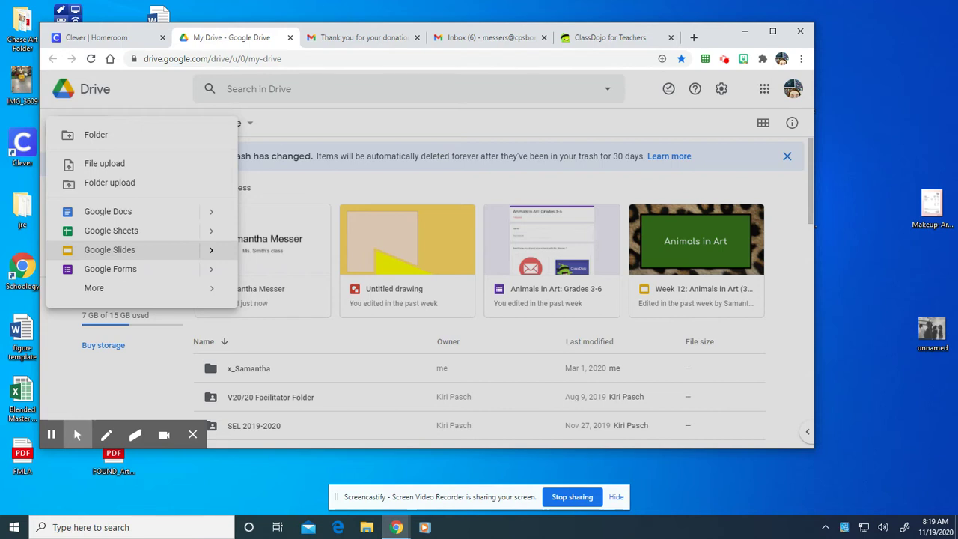
click(89, 255)
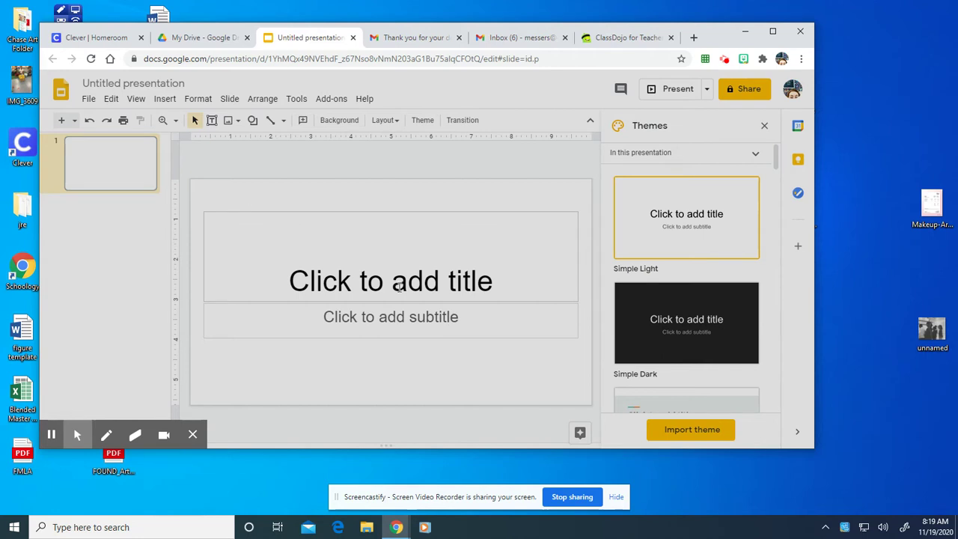
- Title the slide with the student's name plus 'Art' and make the teacher's class the subtitle
click(392, 281)
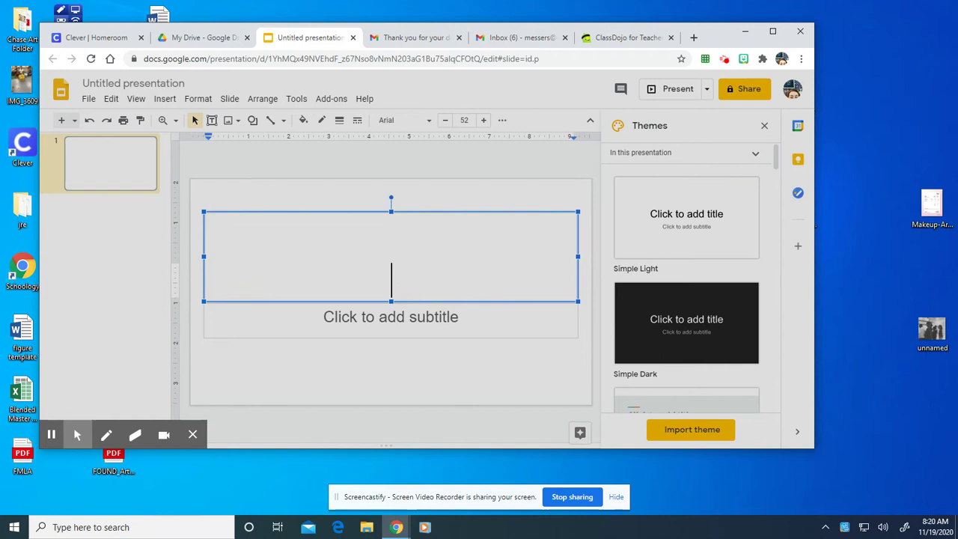
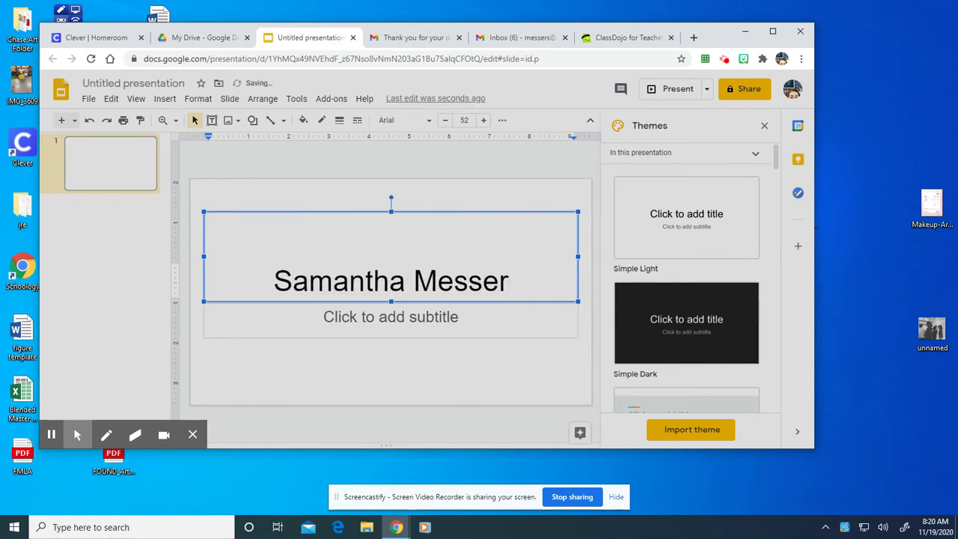
text('s )
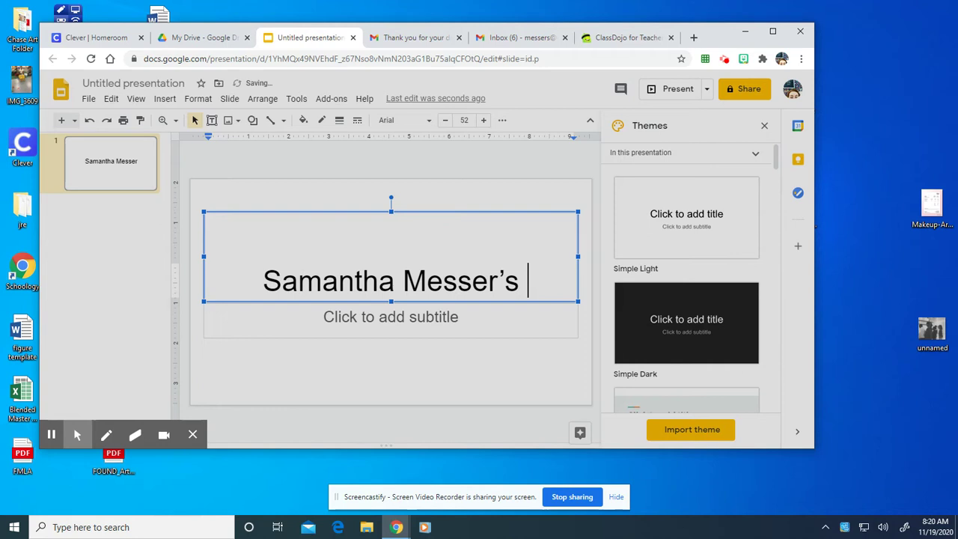
text(Art)
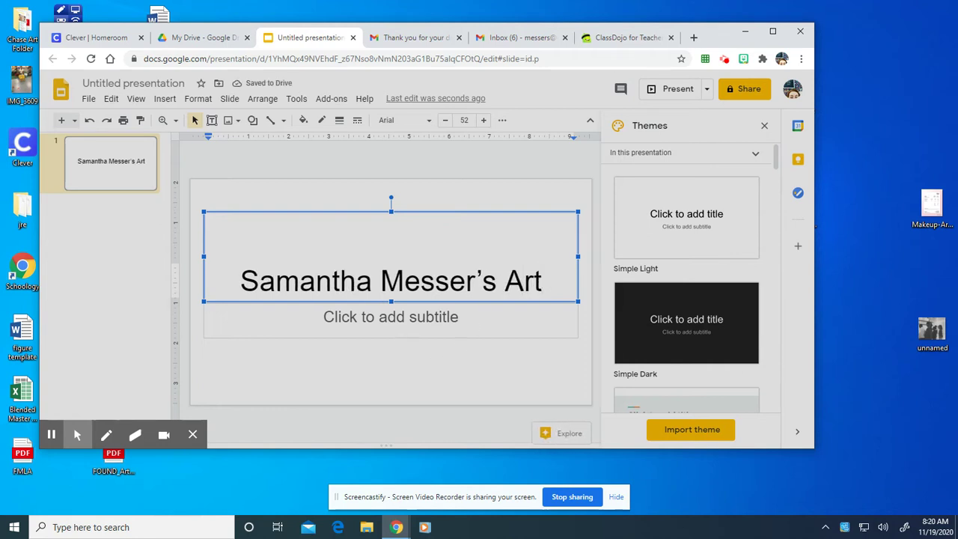
click(476, 322)
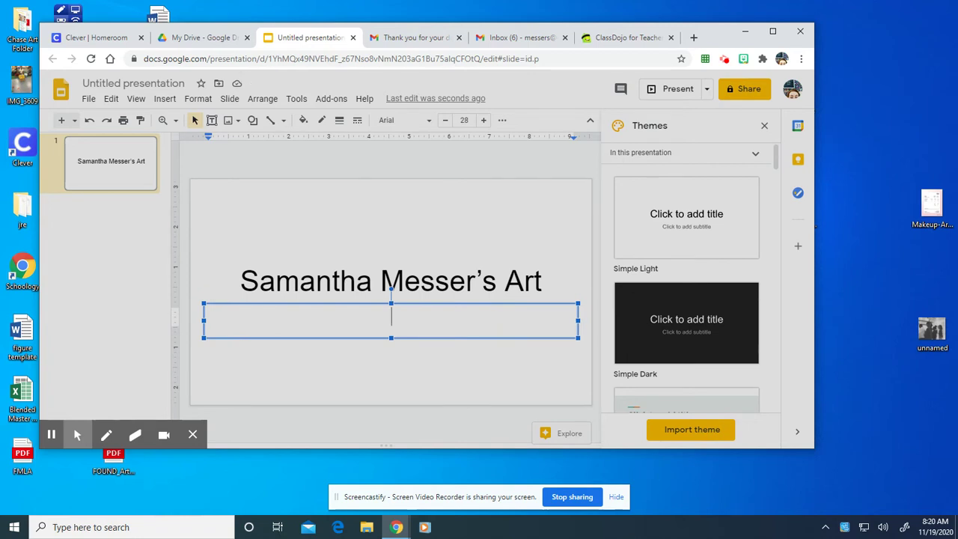
text(Ms. SMit)
key(BackSpace)
key(BackSpace)
key(BackSpace)
text(mith's C)
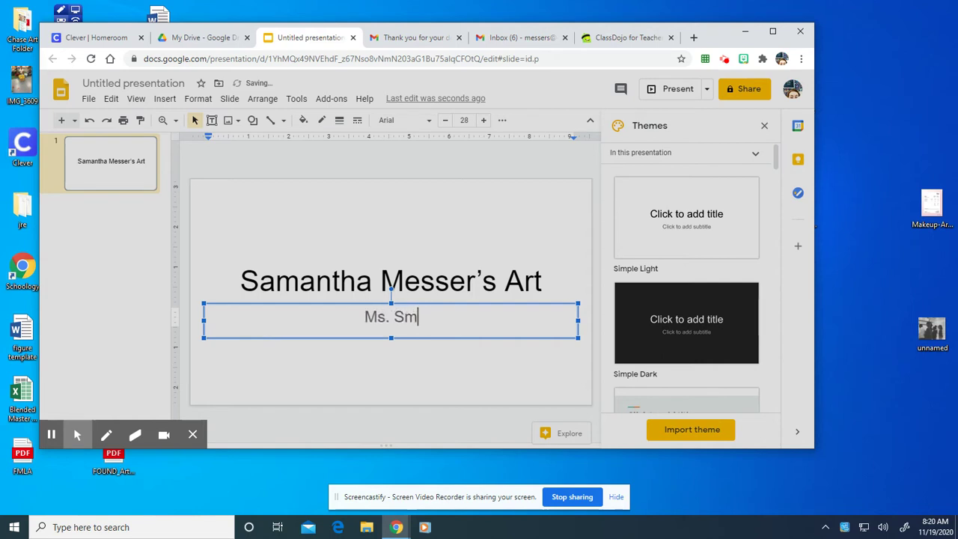
key(BackSpace)
text(class)
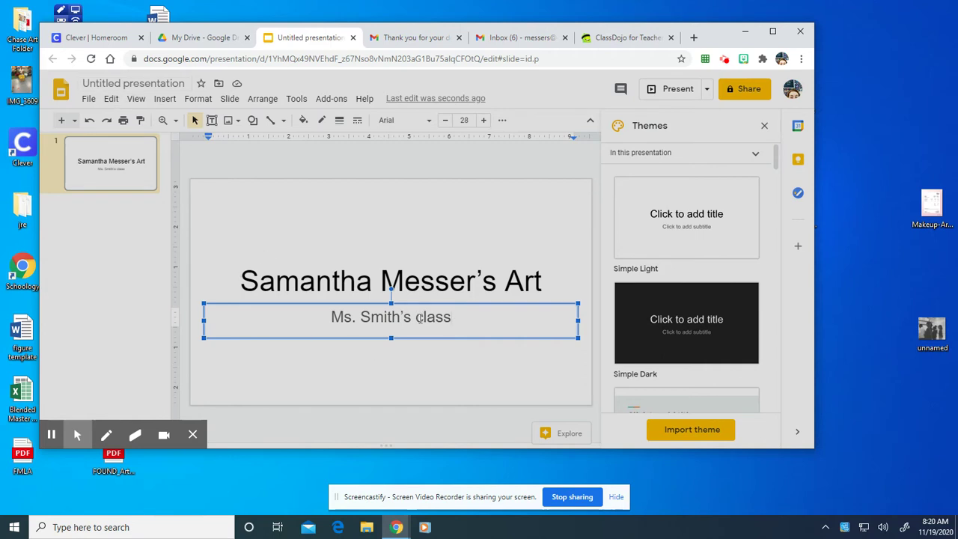
- Rename the presentation to match the slide title and close the Themes panel
click(146, 85)
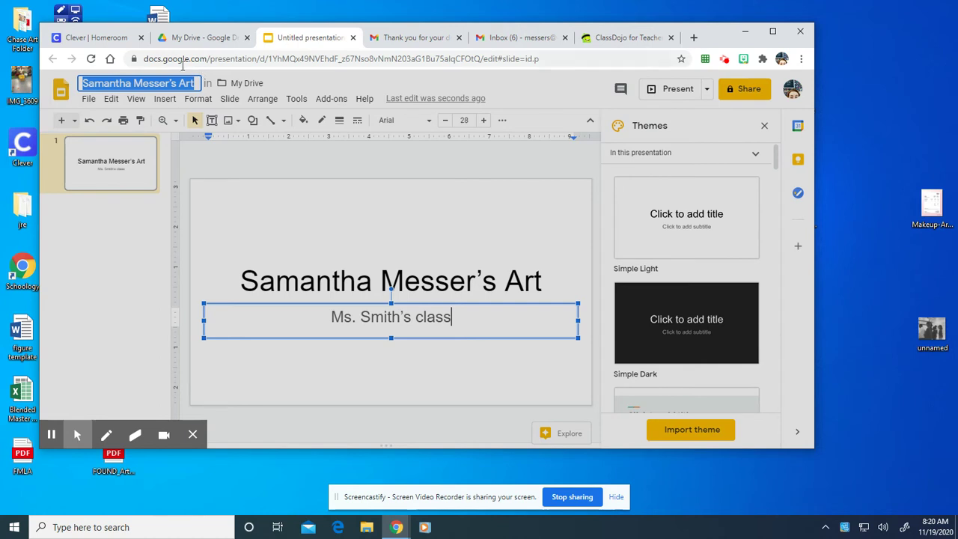
click(126, 302)
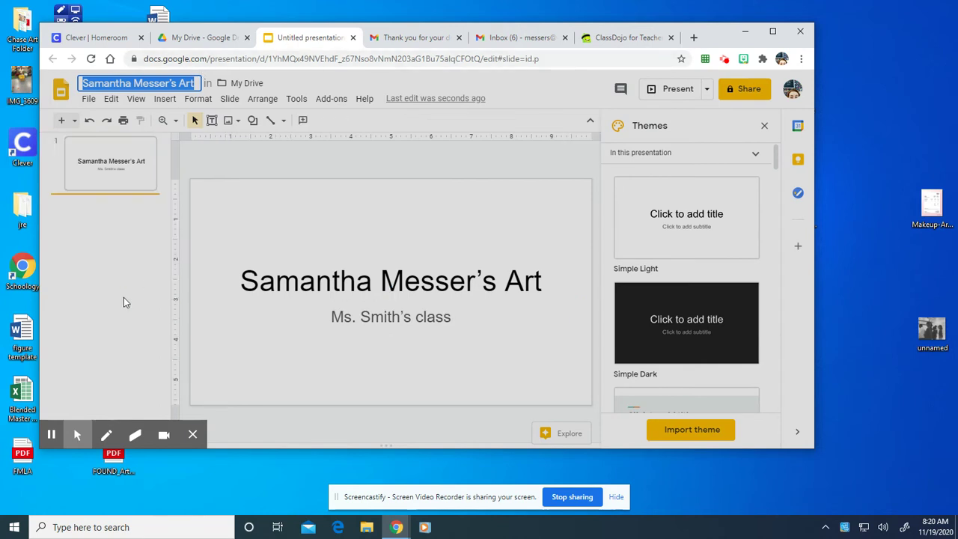
click(117, 181)
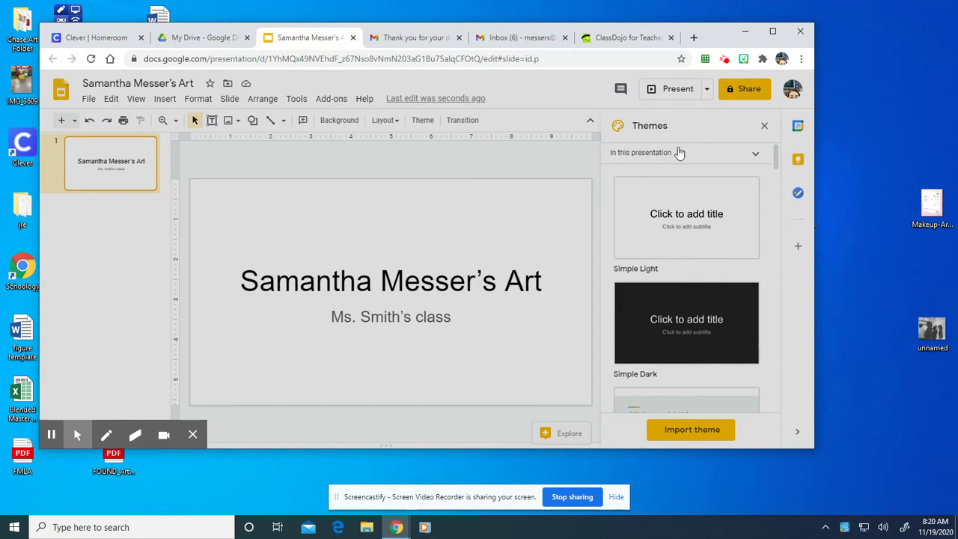
click(764, 126)
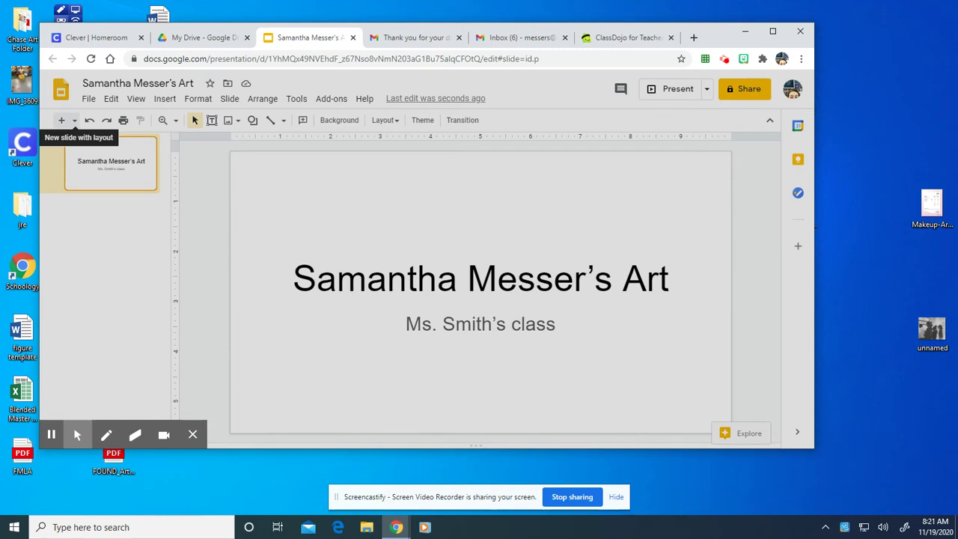
- Add a Blank-layout slide after the title slide and check both slides
click(74, 120)
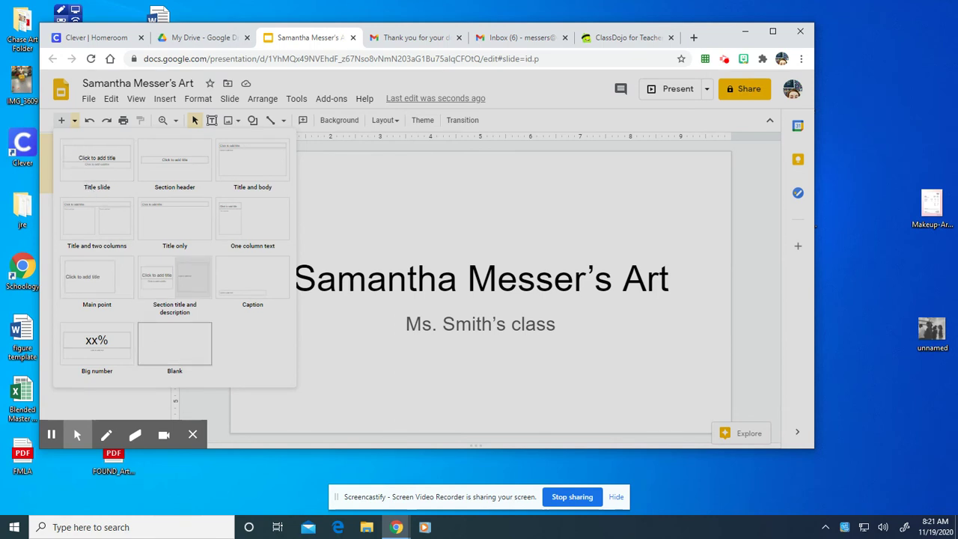
click(166, 339)
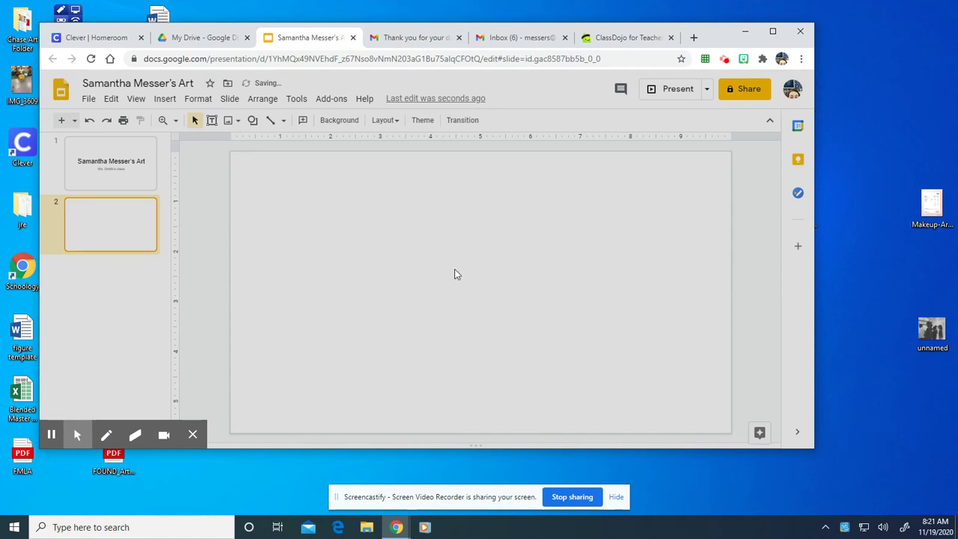
click(114, 166)
click(126, 234)
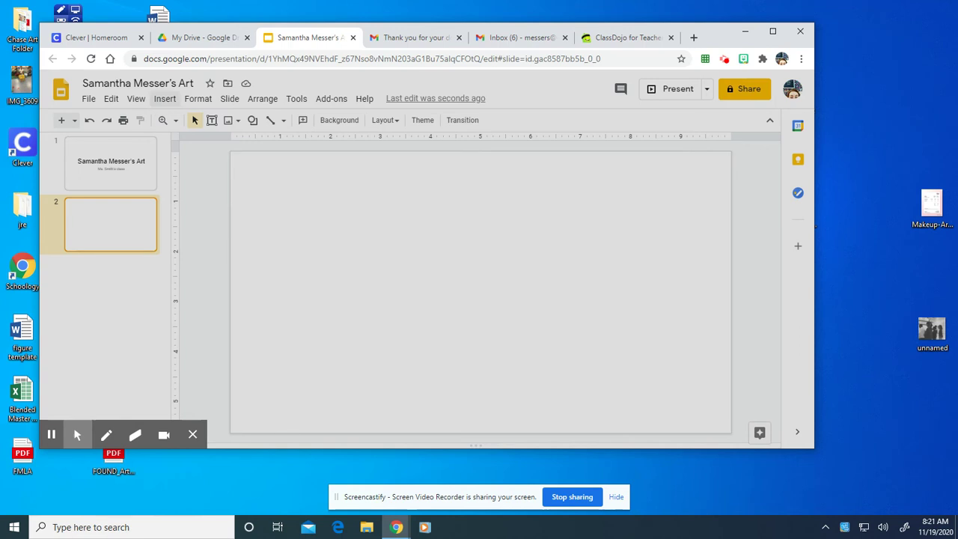
- Take two webcam snapshots with Insert > Image > Camera and insert the first onto slide 2
click(165, 98)
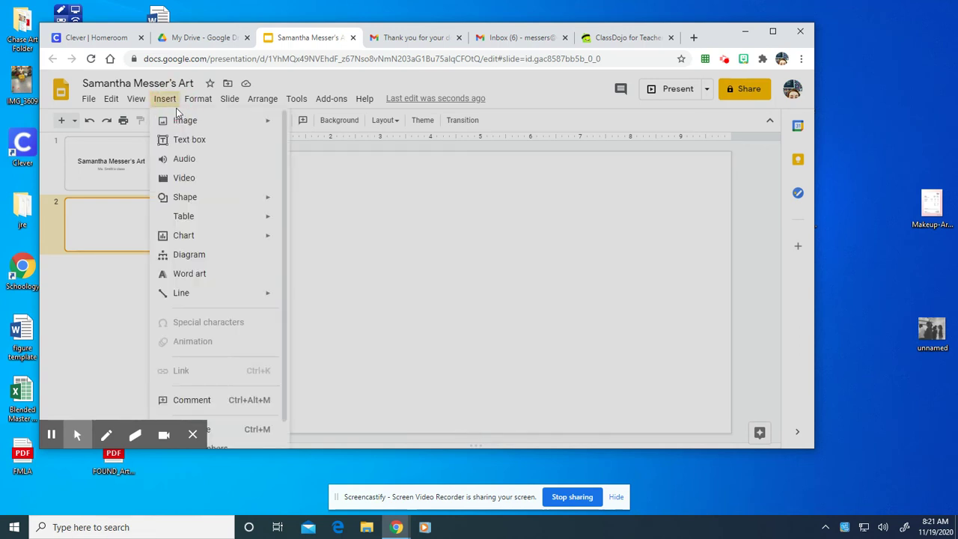
mouse_move(179, 120)
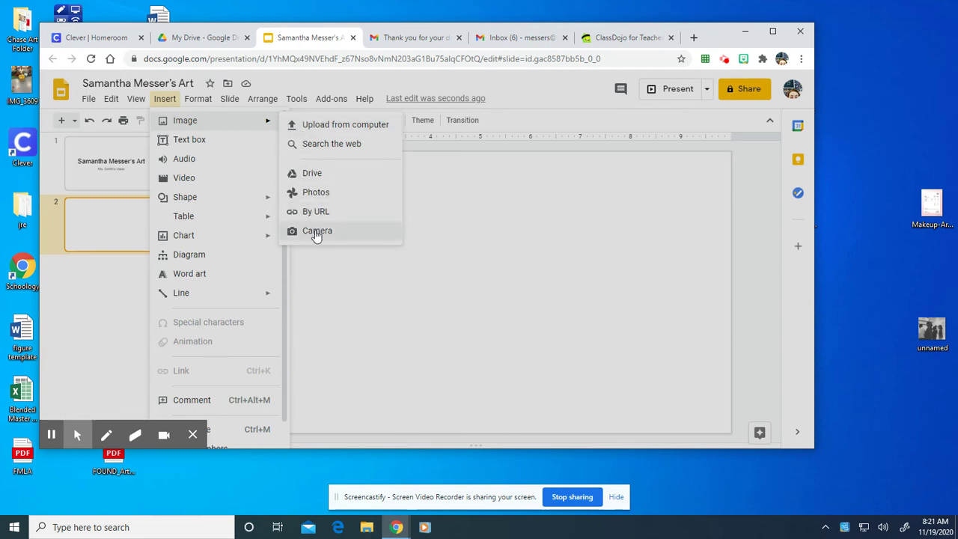
click(317, 231)
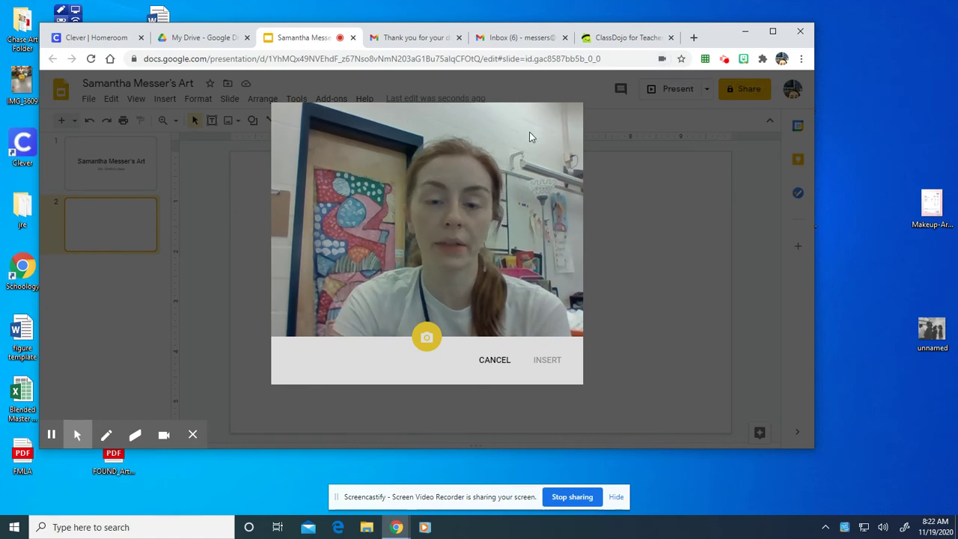
click(427, 337)
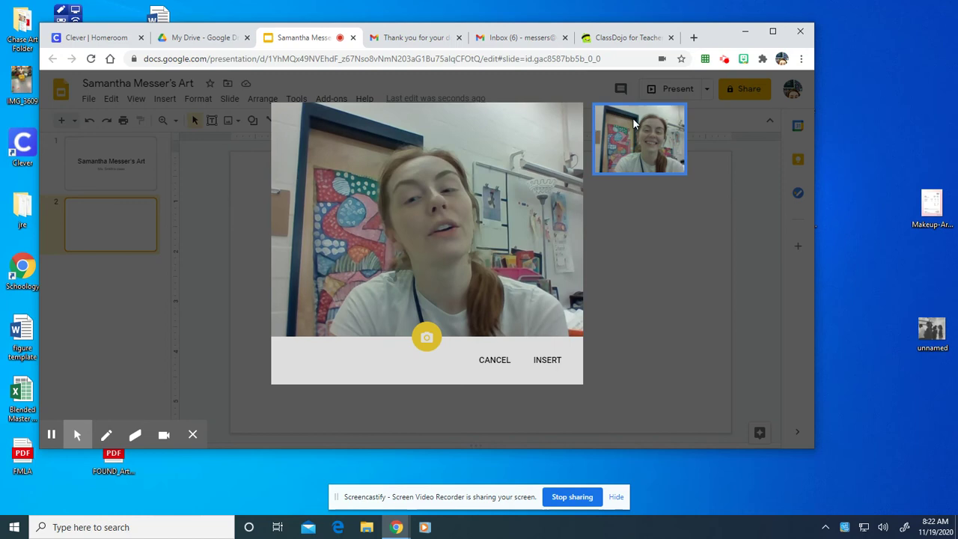
click(426, 343)
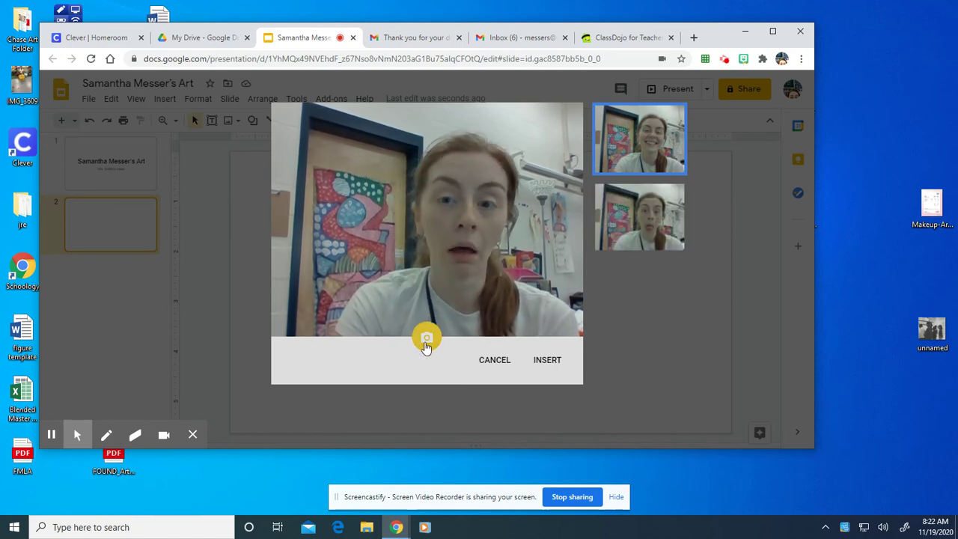
click(637, 250)
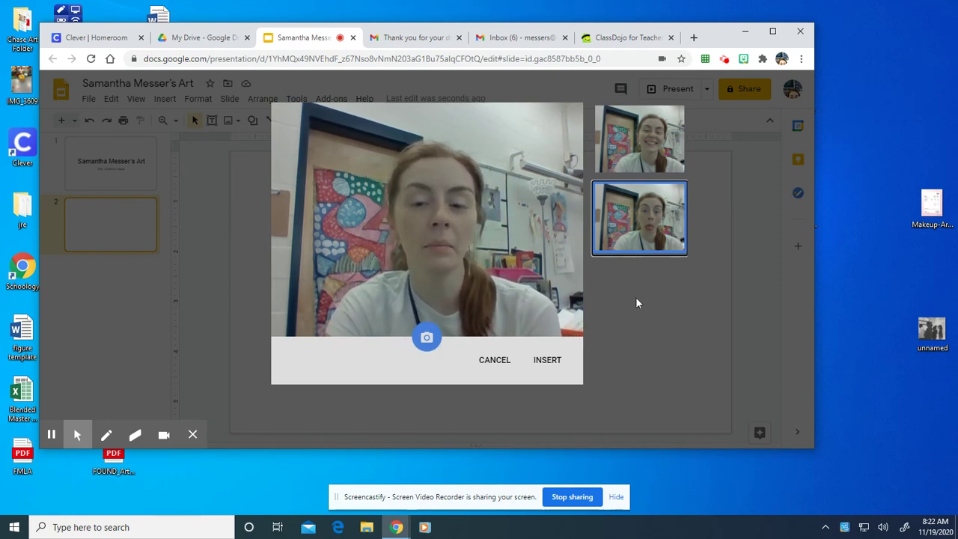
click(639, 142)
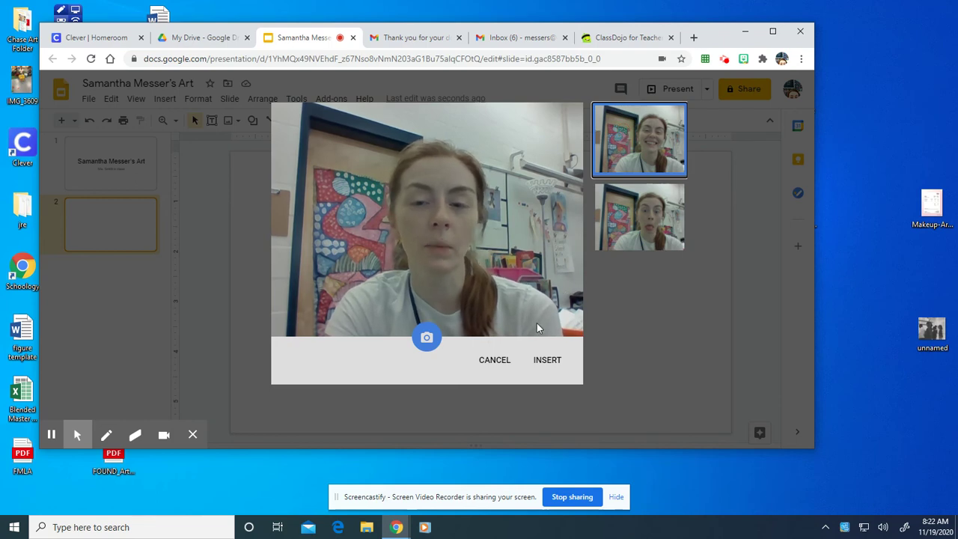
click(547, 360)
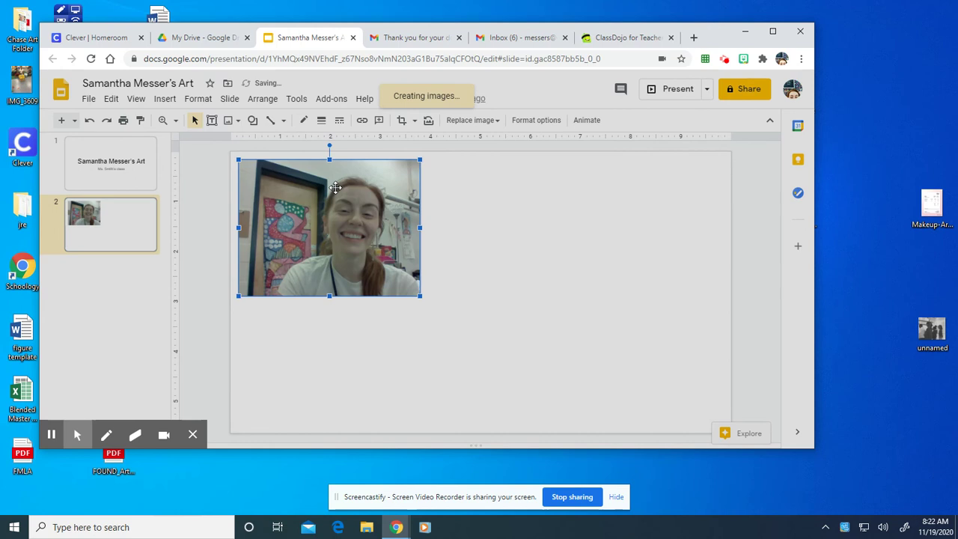
- Enlarge the webcam photo on slide 2 and centre it on the slide
drag(423, 302, 536, 420)
drag(510, 352, 585, 357)
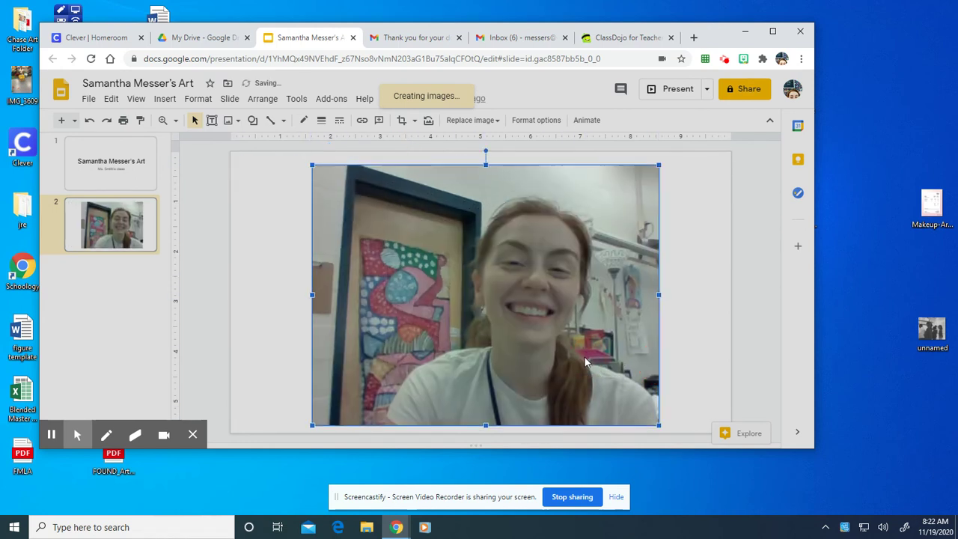
click(121, 183)
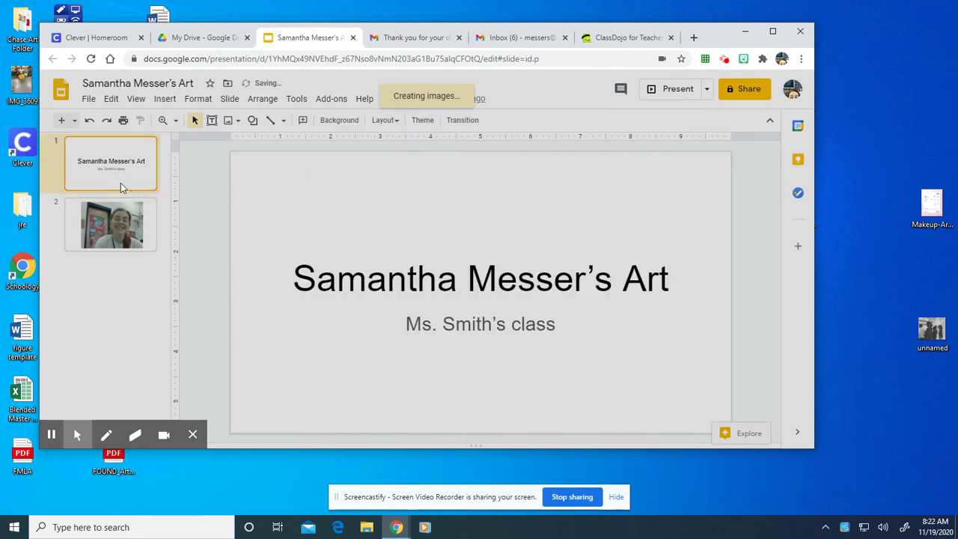
click(126, 225)
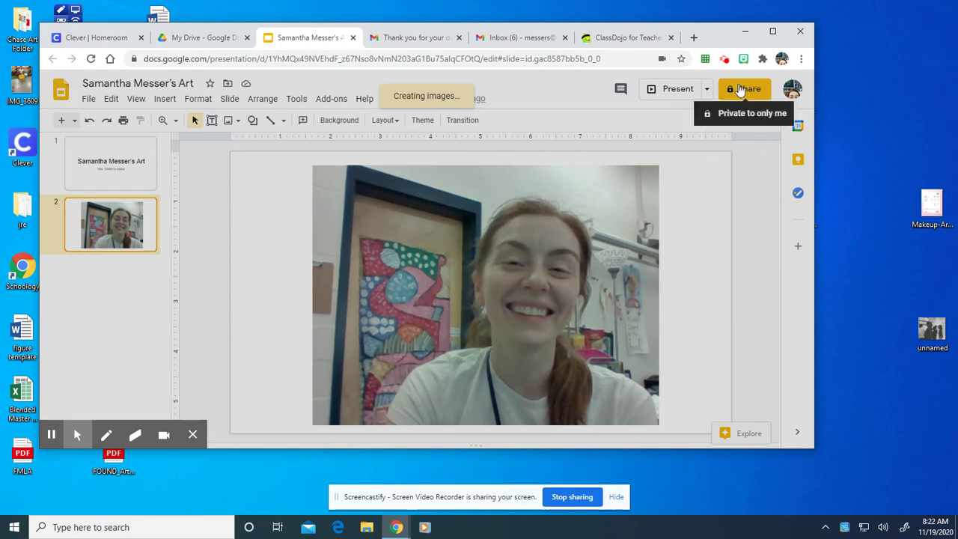
- Share the presentation with the teacher's school e-mail address as Editor and send the invite
click(741, 89)
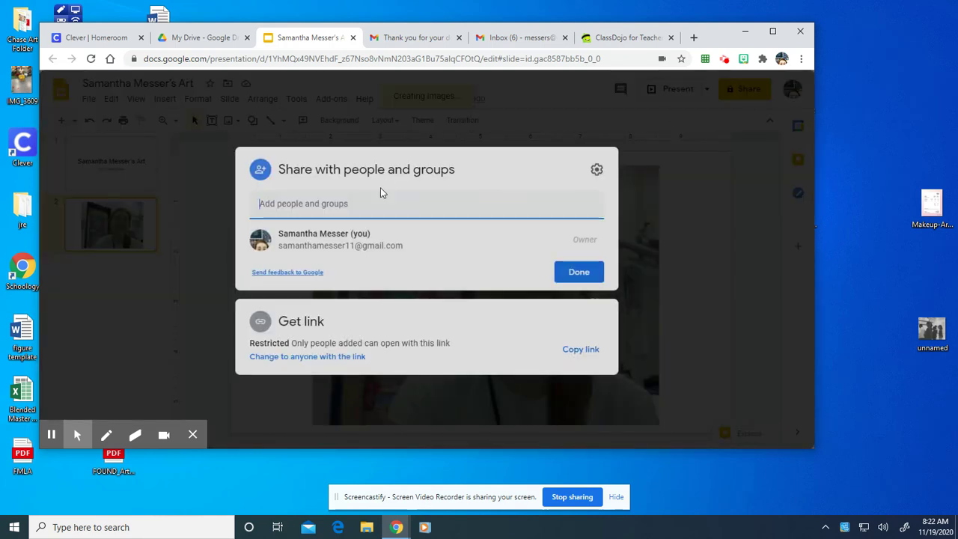
click(391, 207)
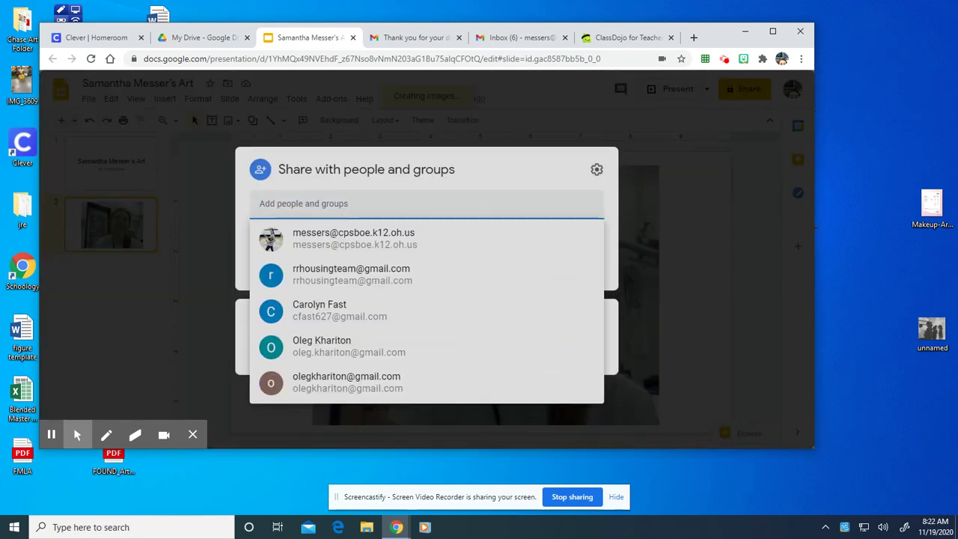
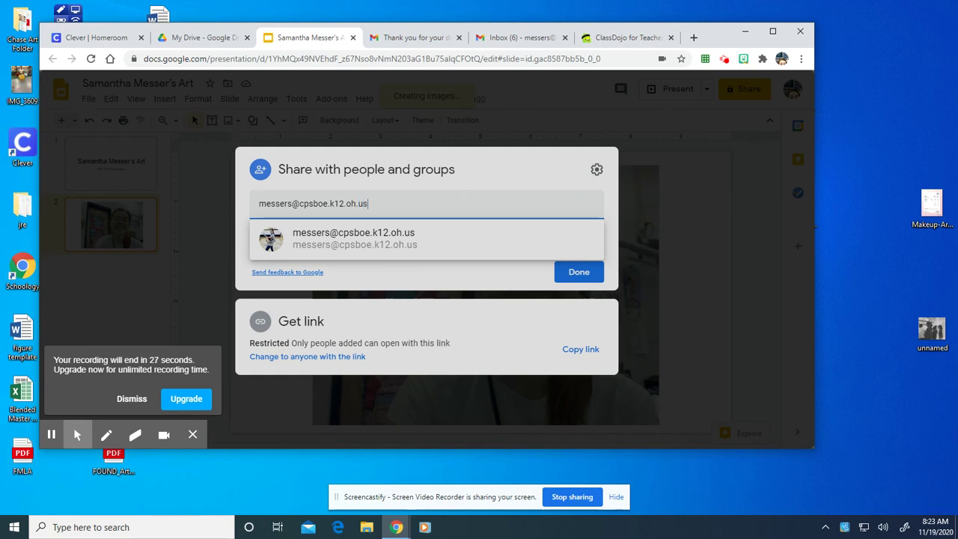
click(398, 237)
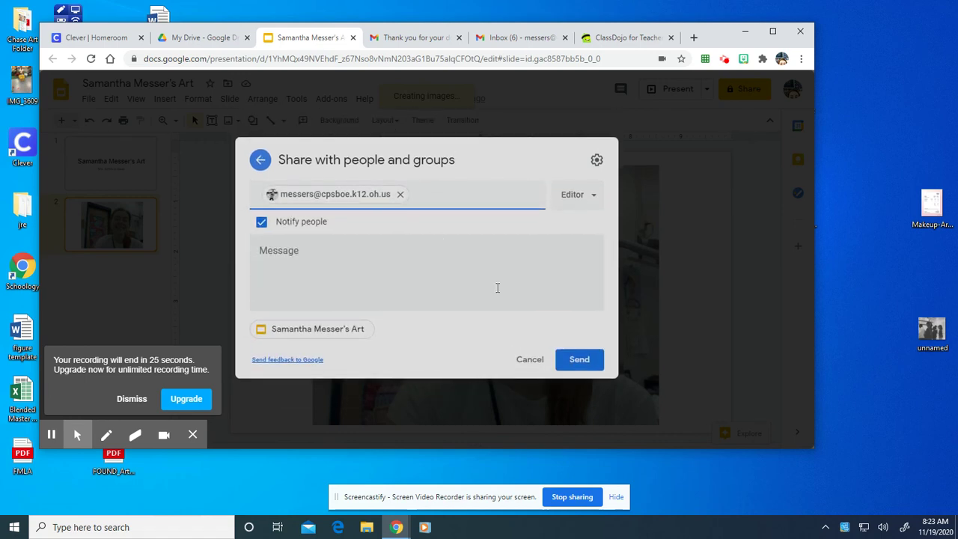
click(583, 366)
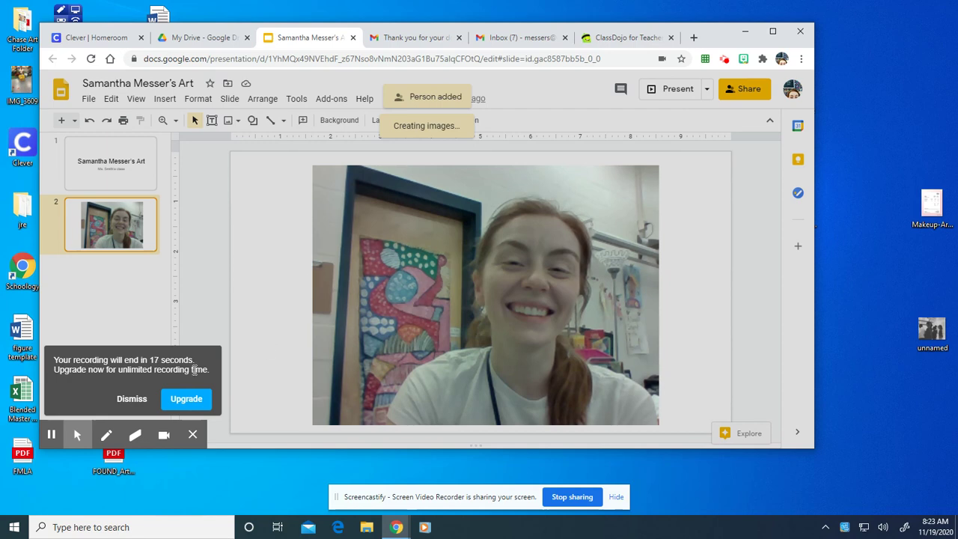
- Add a Blank-layout slide after the webcam photo slide and show the Insert > Image options
click(132, 400)
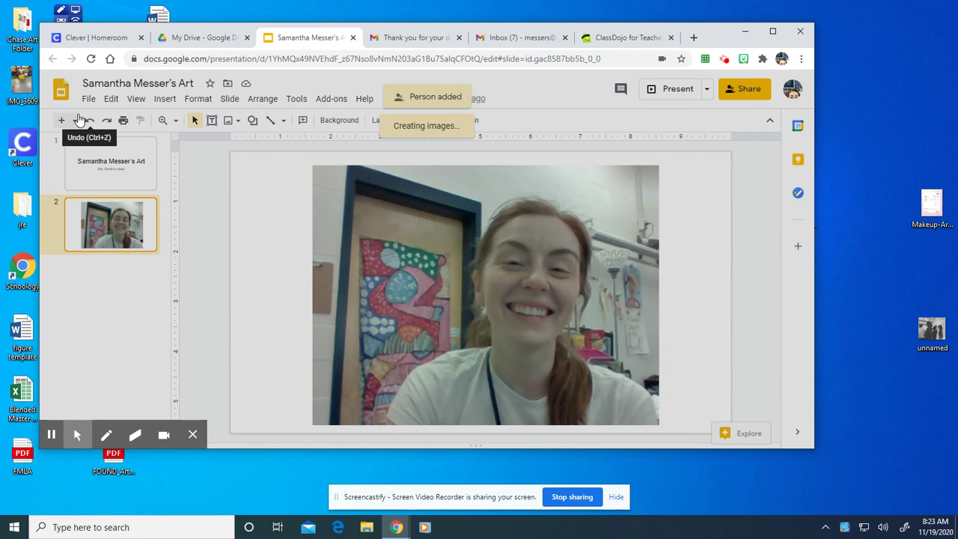
click(75, 120)
click(153, 337)
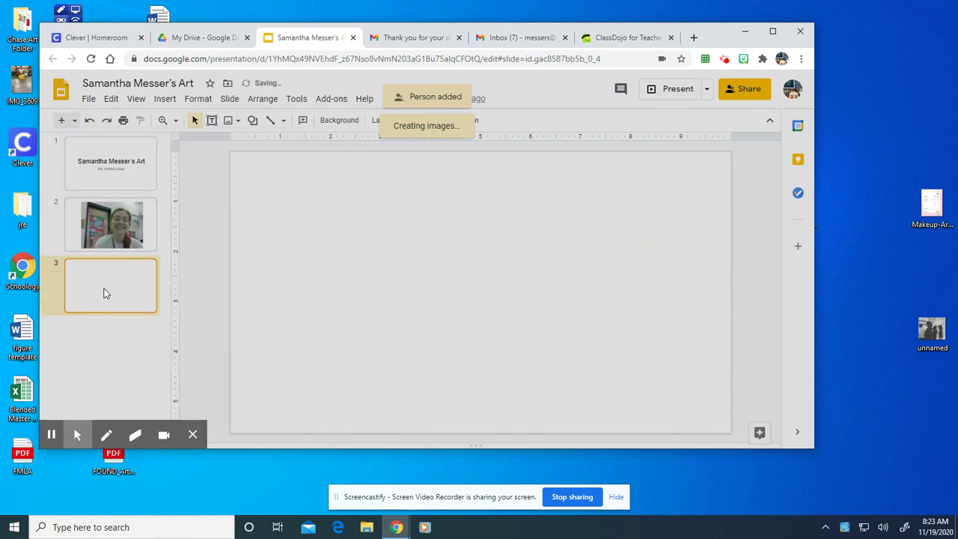
click(160, 102)
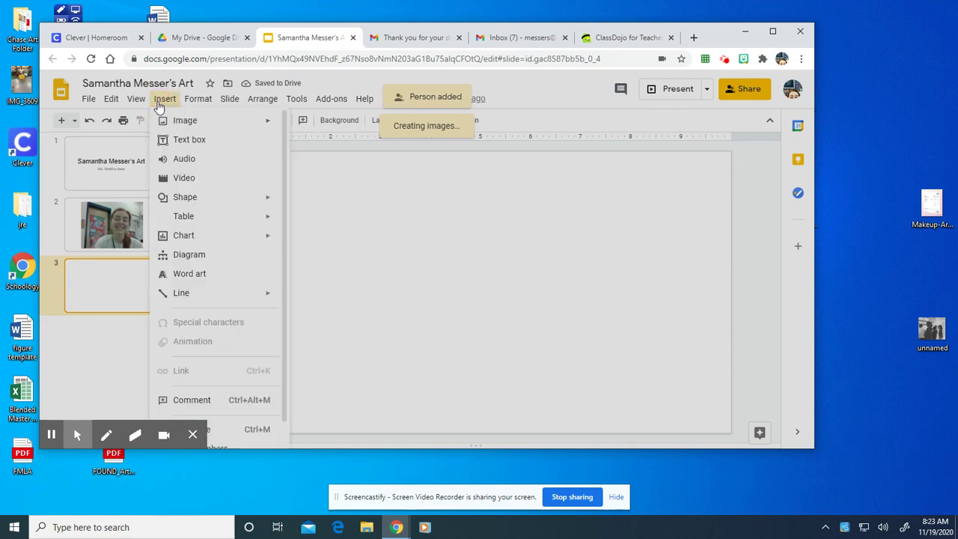
mouse_move(135, 101)
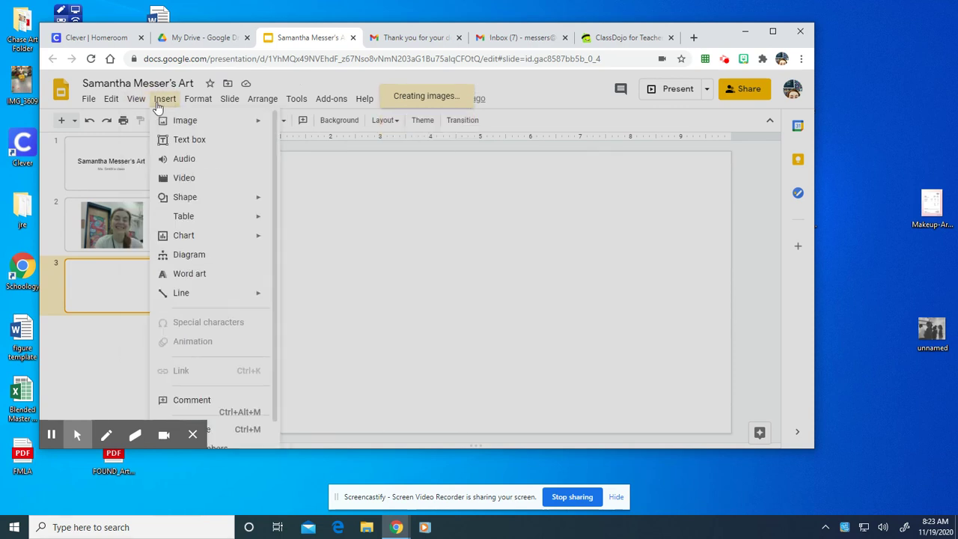
mouse_move(161, 122)
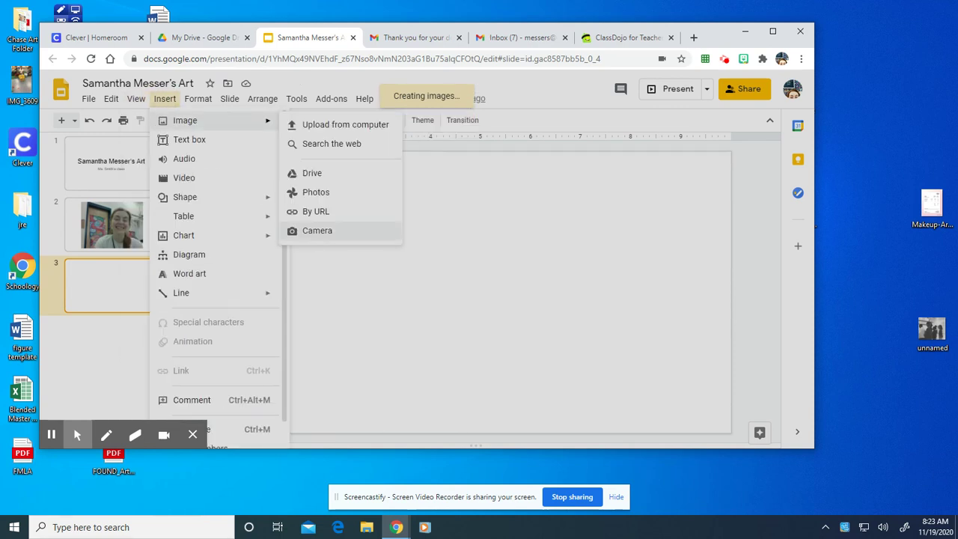